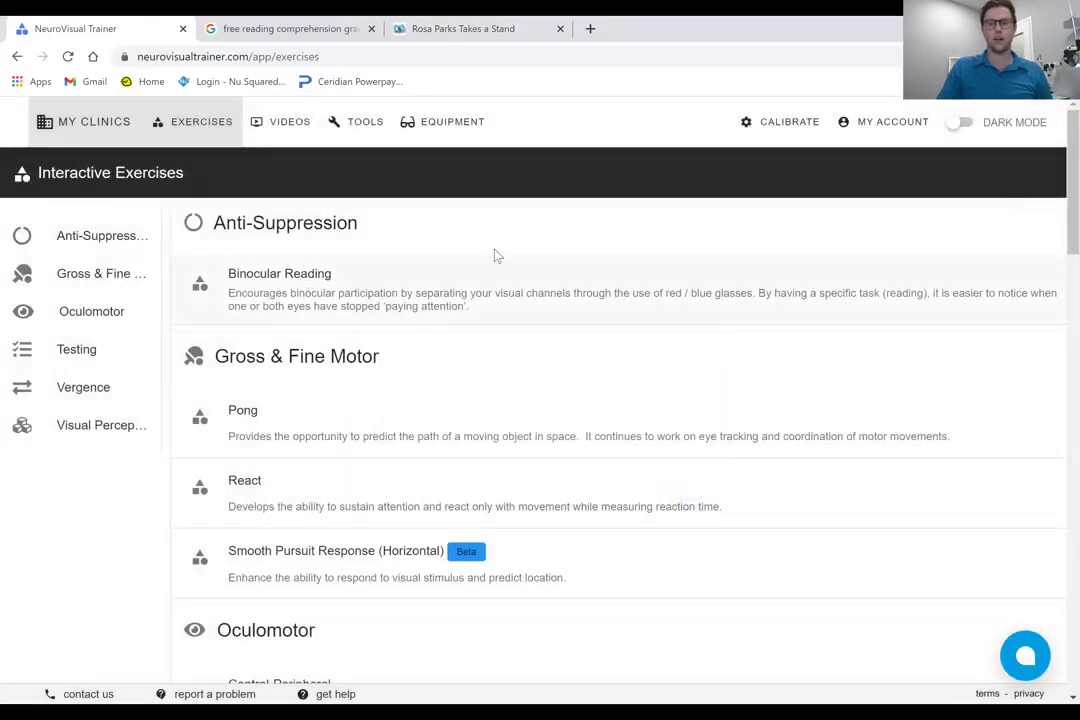
Open the Binocular Reading settings and browse the levels and stories, keeping story 01 - Bill's Cat.
left_click(338, 289)
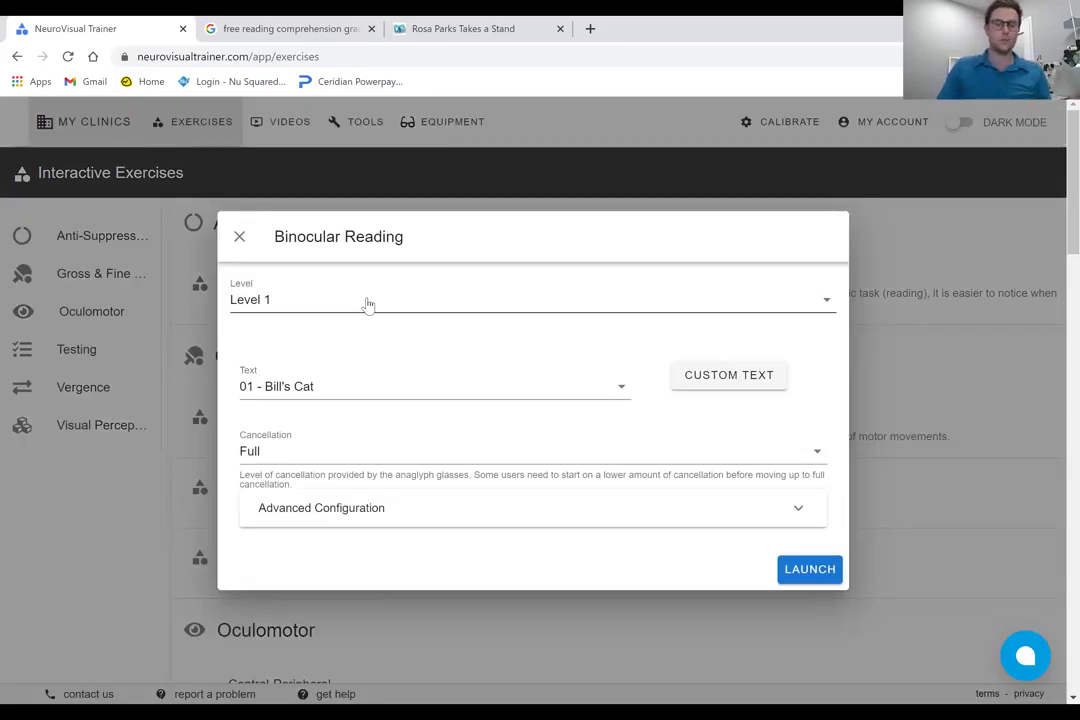
left_click(367, 304)
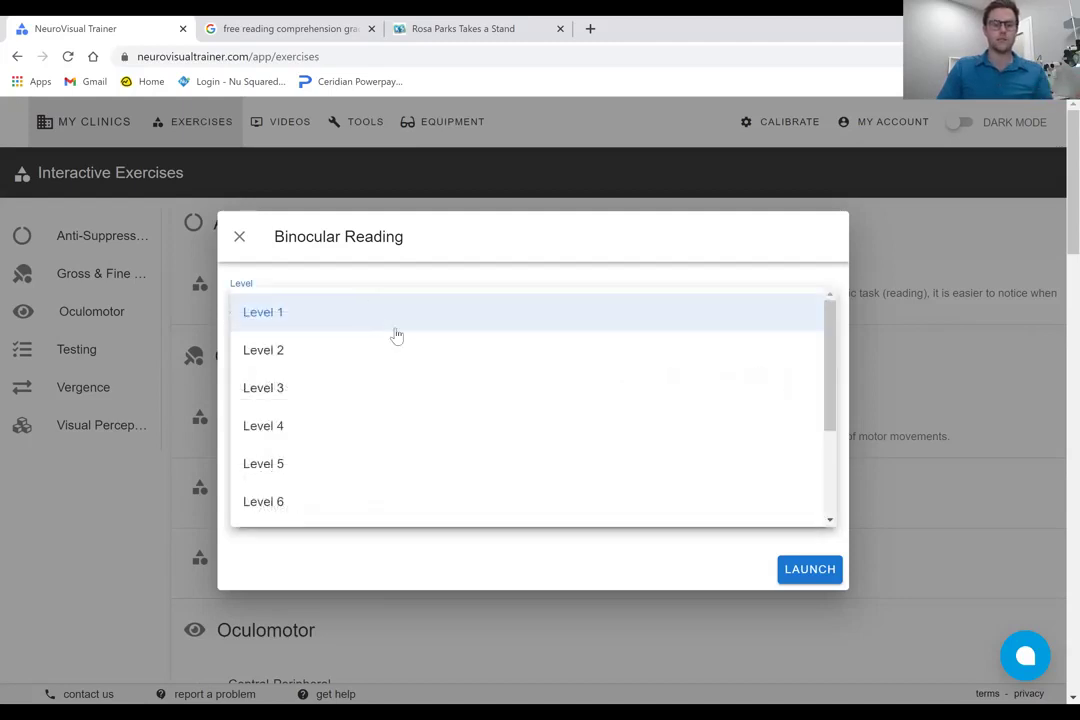
left_click(357, 422)
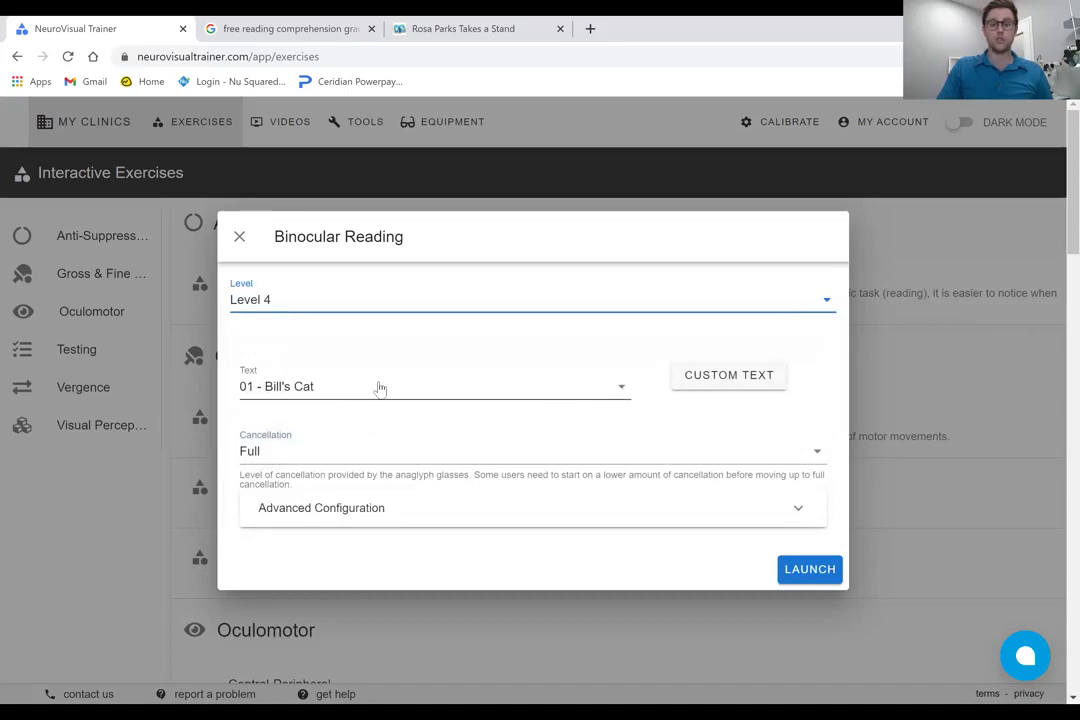
left_click(380, 389)
mouse_move(621, 432)
left_mouse_down()
mouse_move(625, 477)
mouse_move(629, 455)
left_mouse_up()
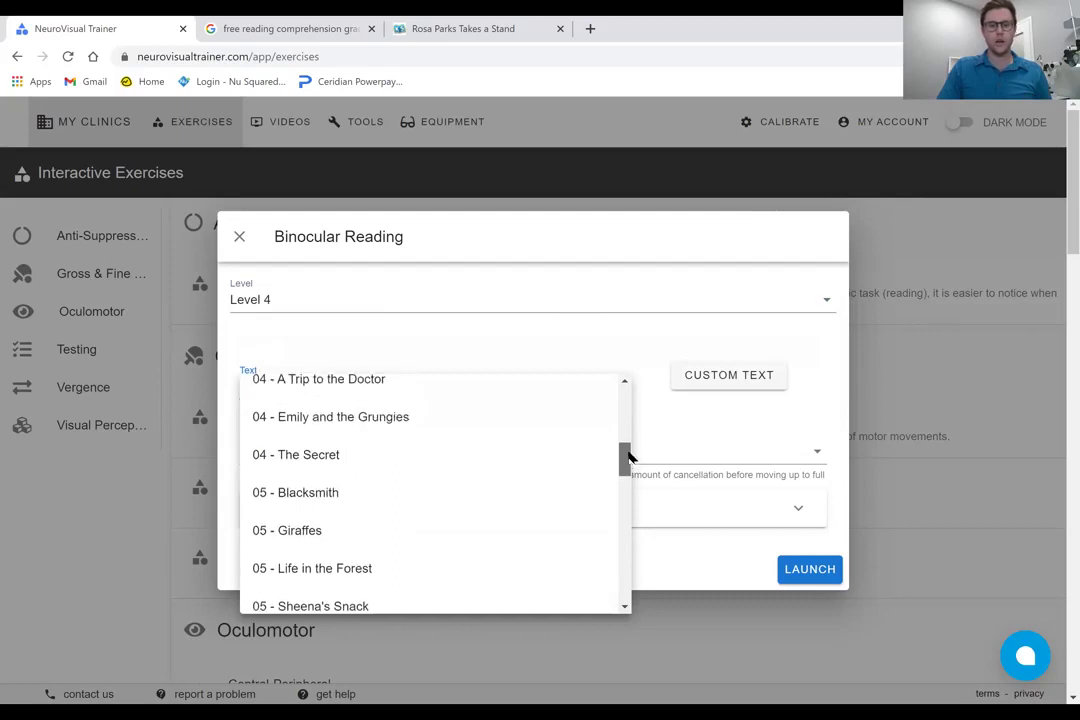
left_click(632, 353)
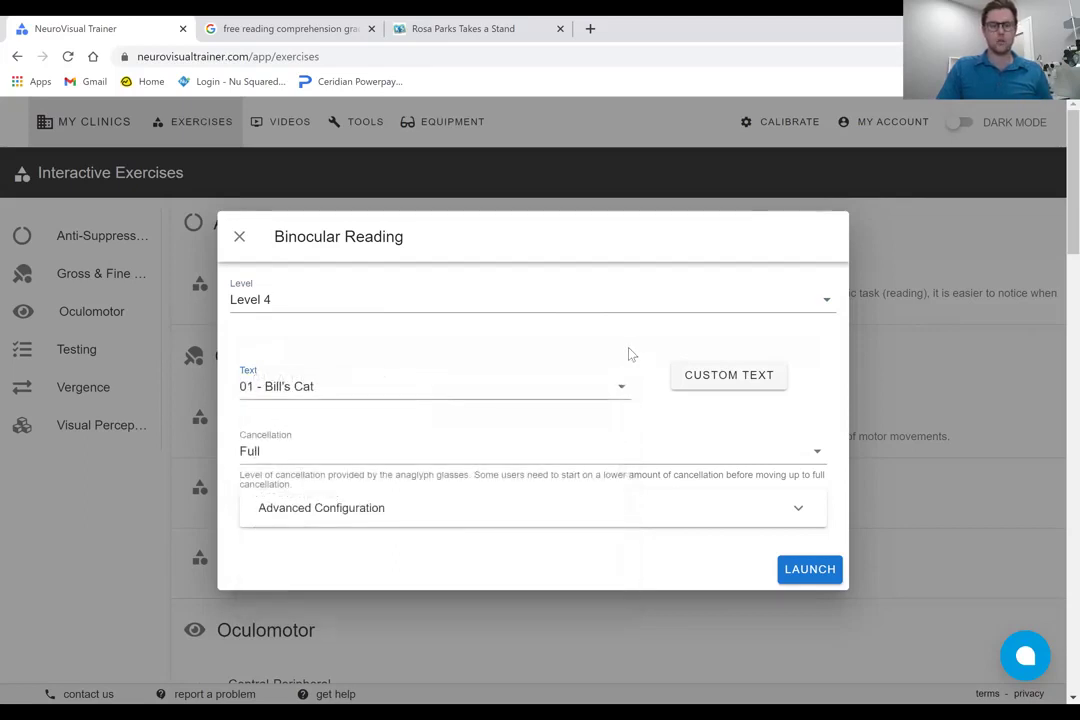
Put the difficulty back to Level 1, keep Full cancellation, and switch the text to Custom.
left_click(292, 308)
left_click(301, 318)
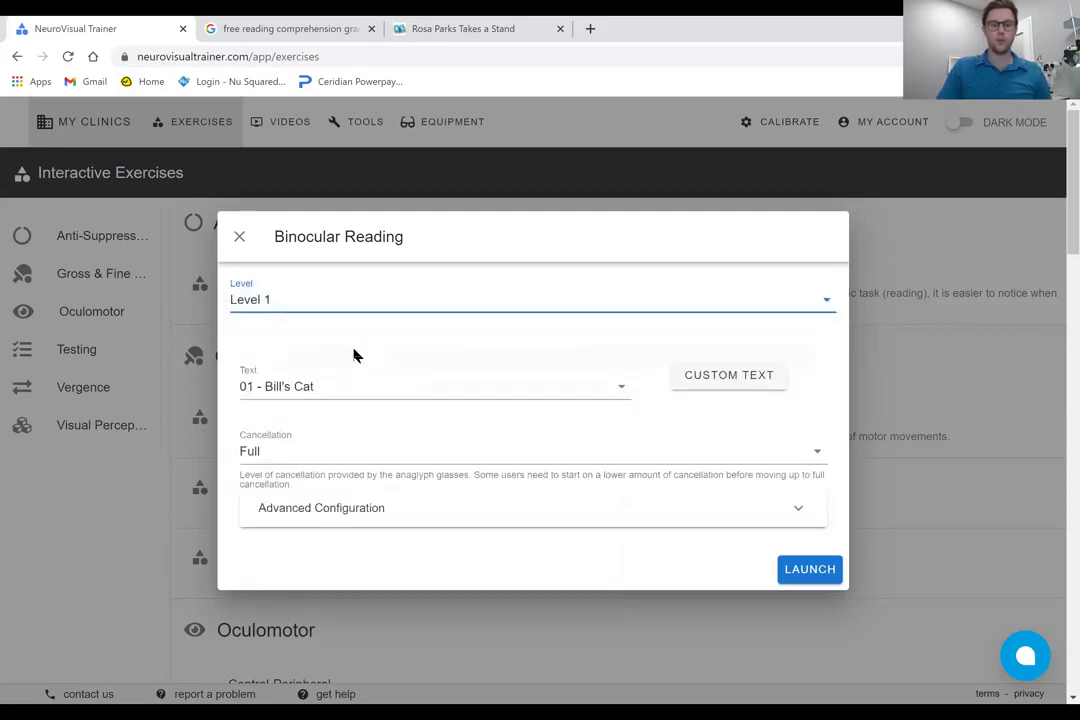
left_click(318, 463)
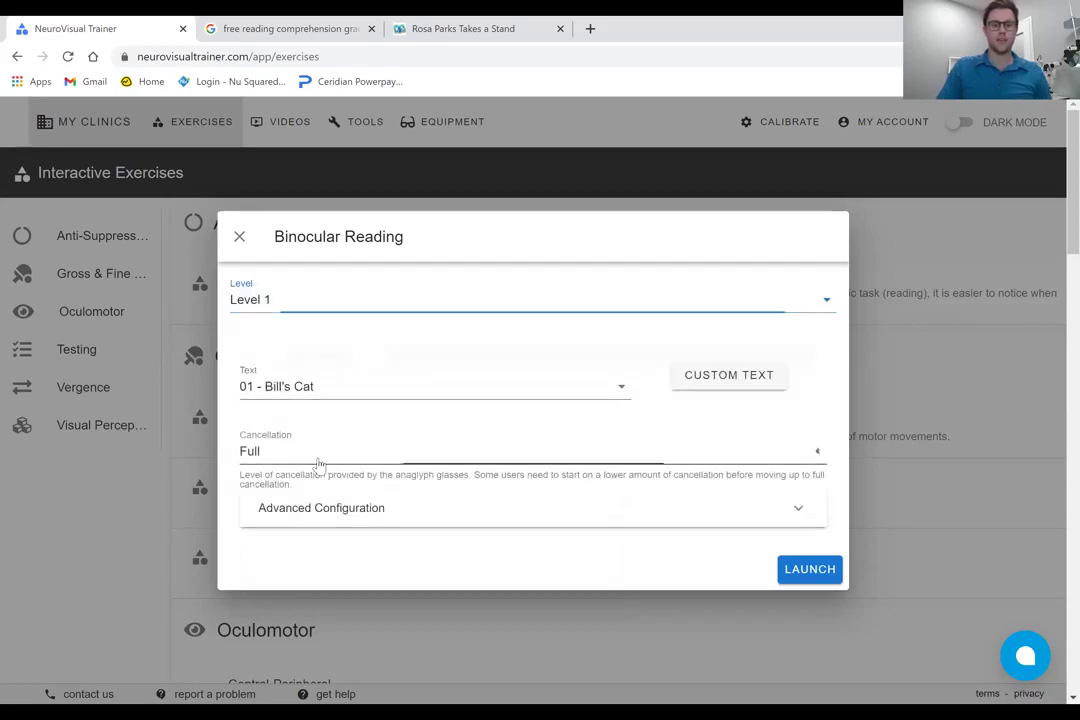
left_click(340, 395)
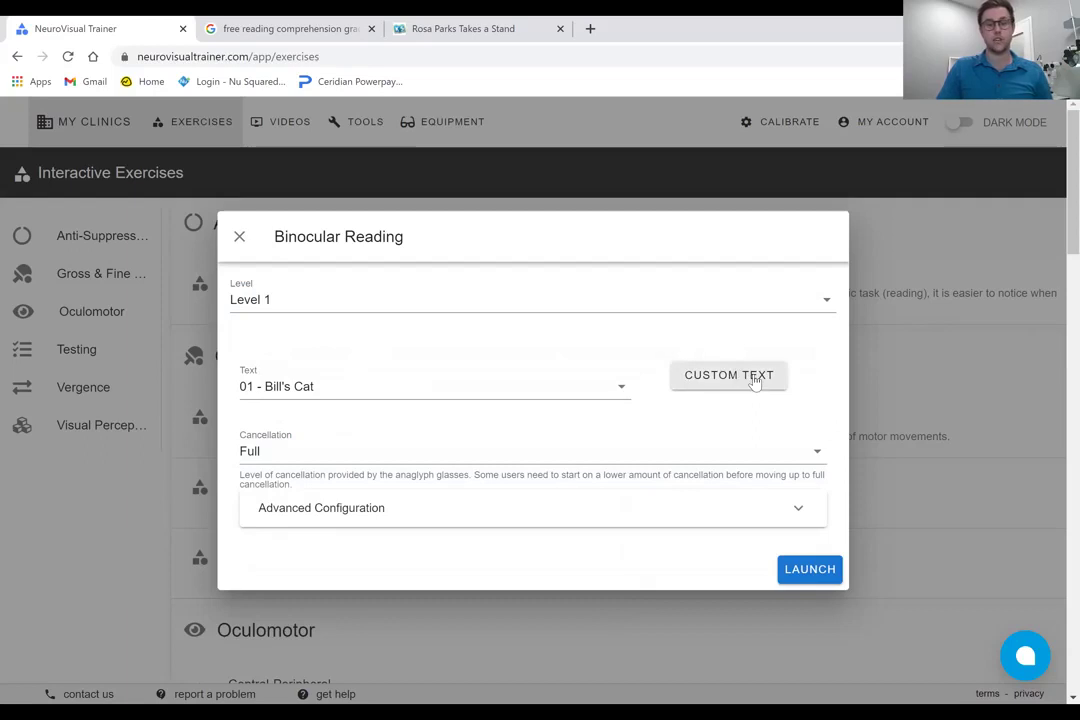
left_click(755, 381)
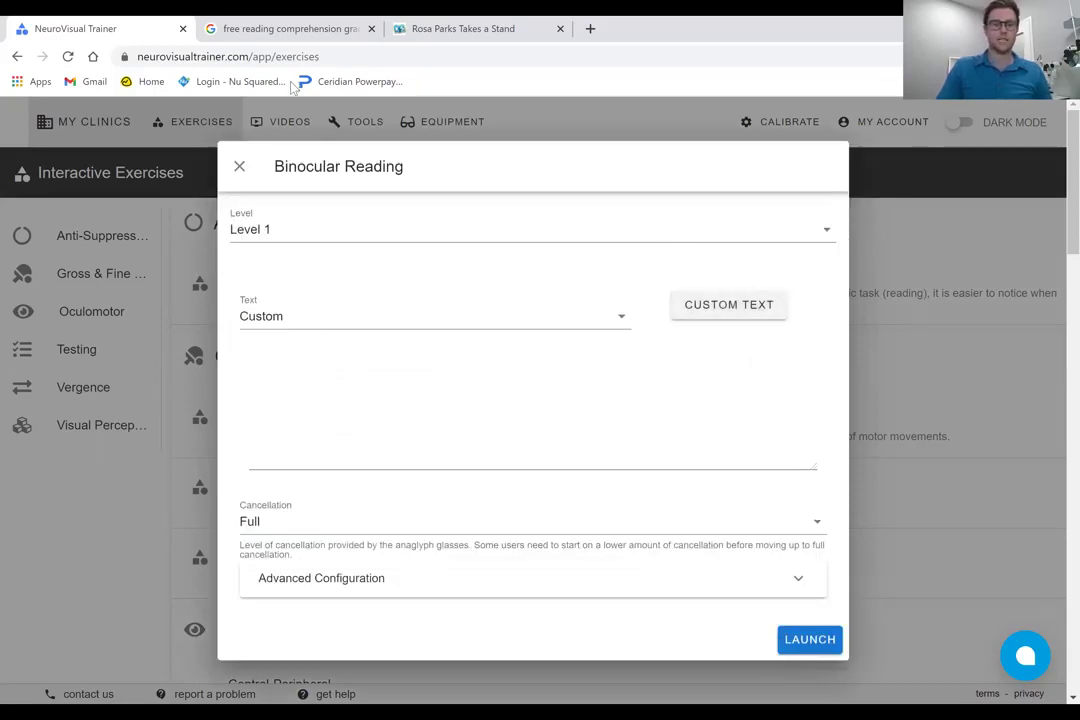
Select the opening paragraphs of the K5 Learning Rosa Parks Takes a Stand story, then return to NeuroVisual Trainer.
left_click(283, 33)
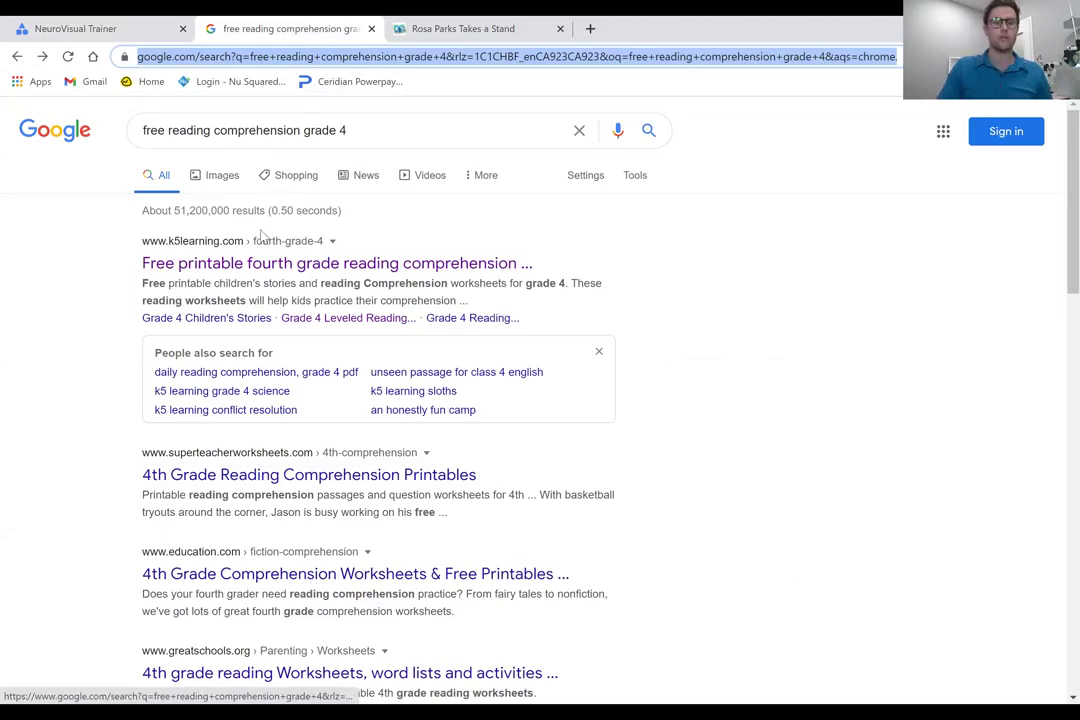
left_click(241, 263)
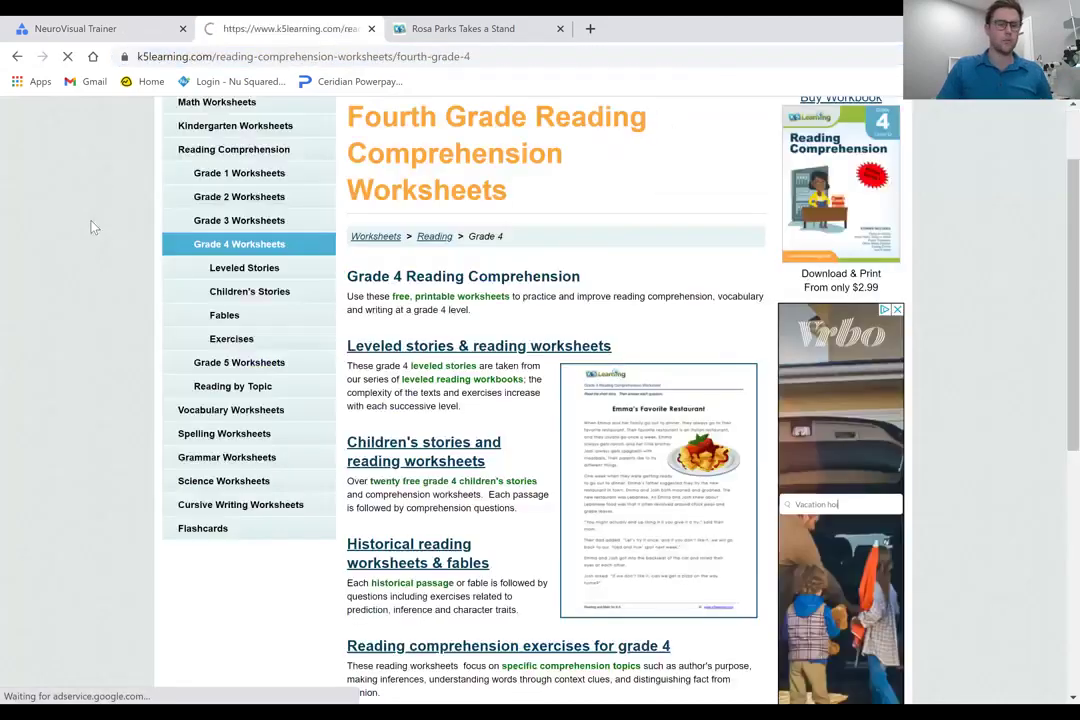
scroll(90, 227, "up", 1)
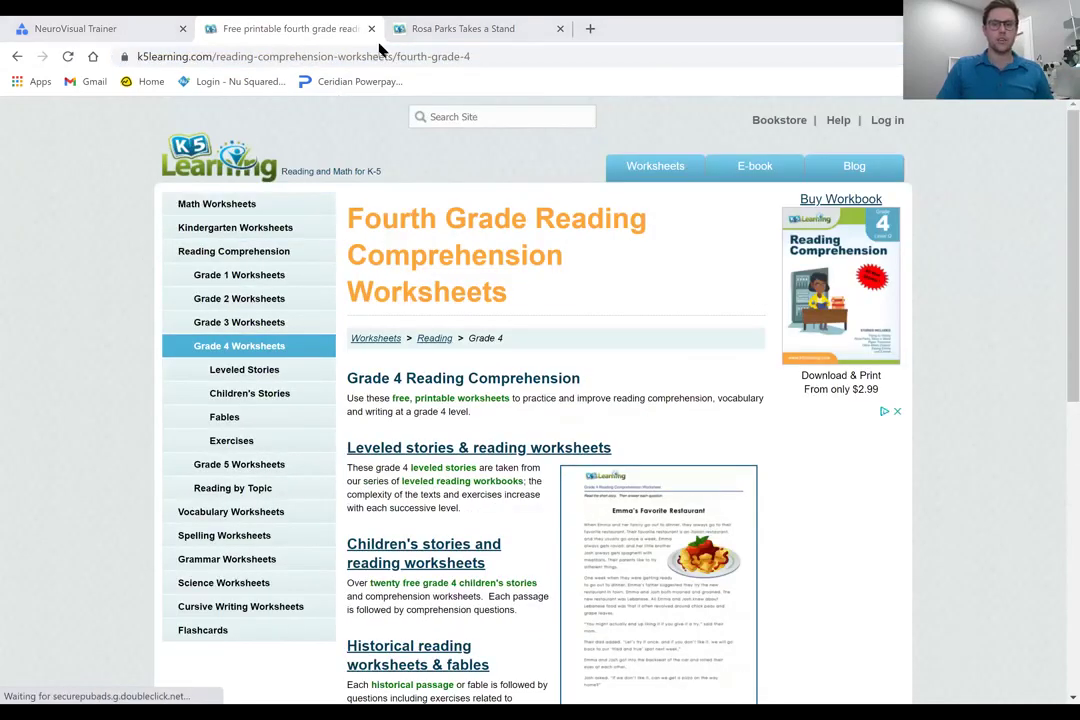
left_click(420, 38)
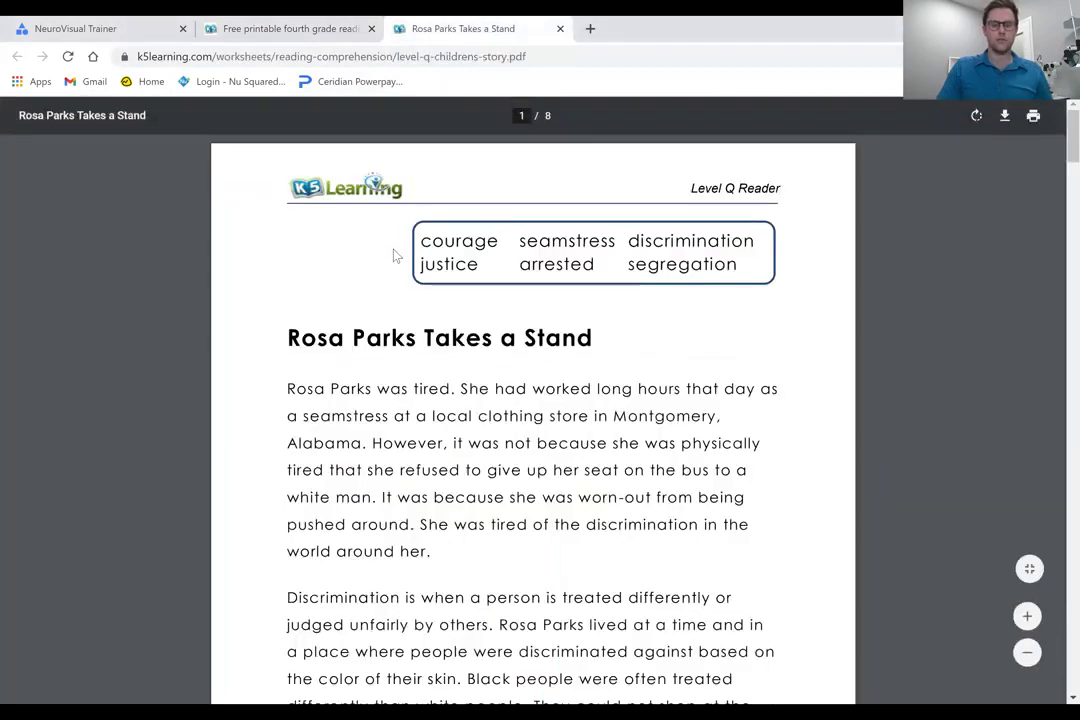
scroll(410, 296, "down", 3)
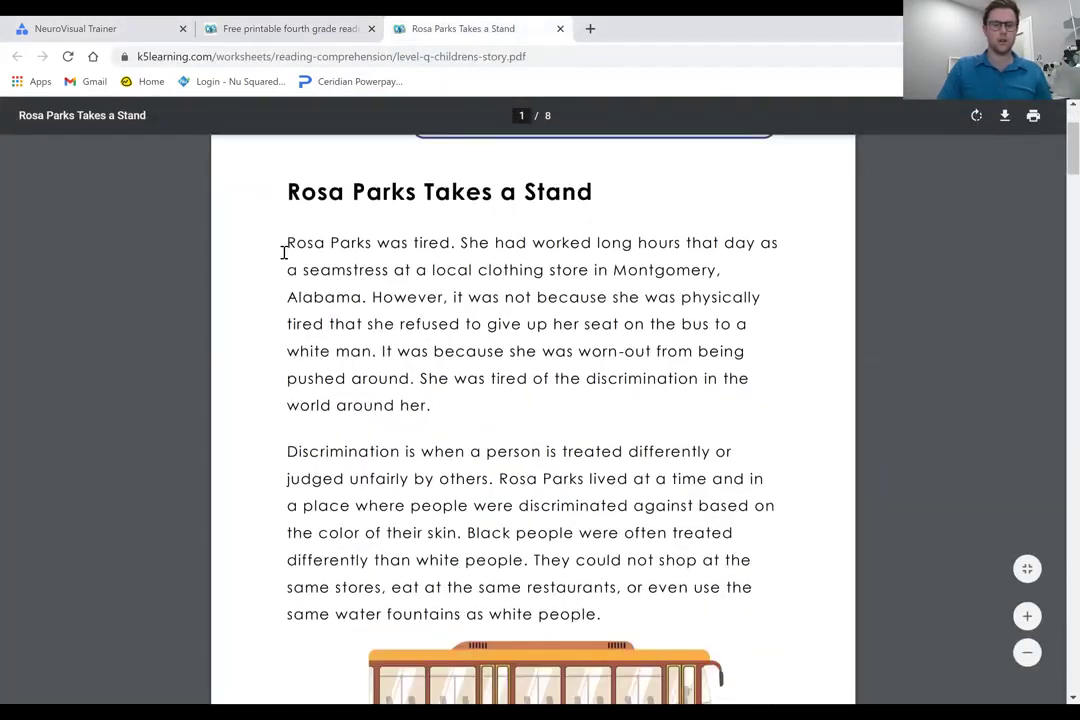
mouse_move(287, 243)
left_mouse_down()
mouse_move(439, 403)
mouse_move(415, 477)
mouse_move(632, 587)
mouse_move(641, 603)
left_mouse_up()
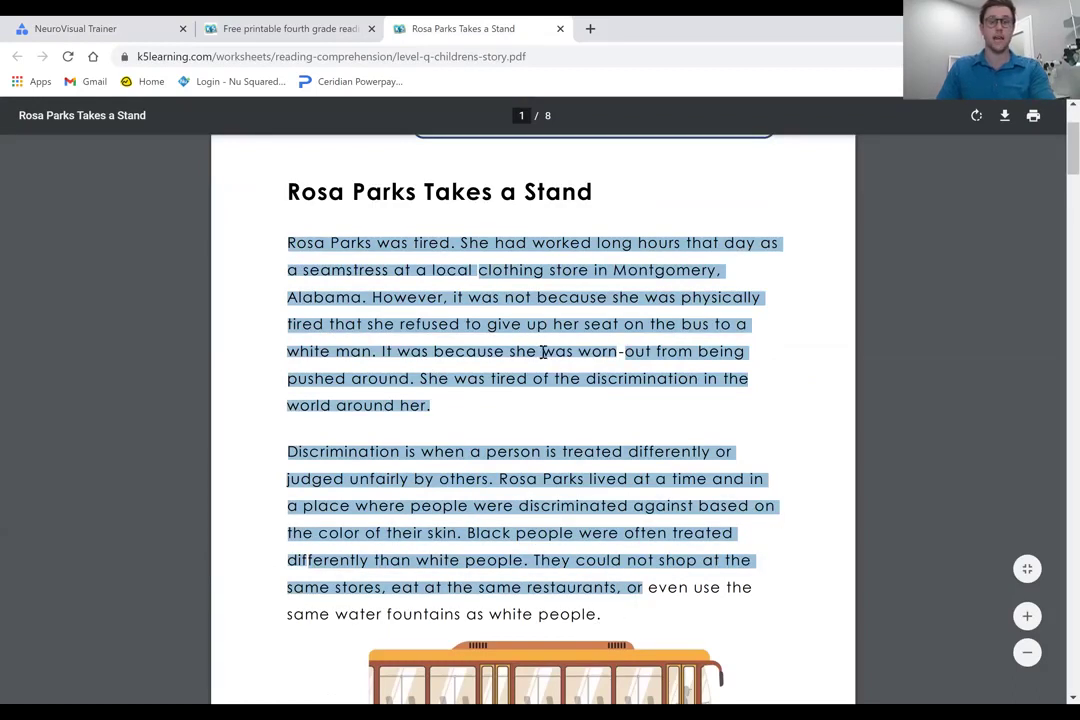
left_click(135, 21)
Paste the Rosa Parks passage into the custom text box and set cancellation to Full.
left_click(400, 397)
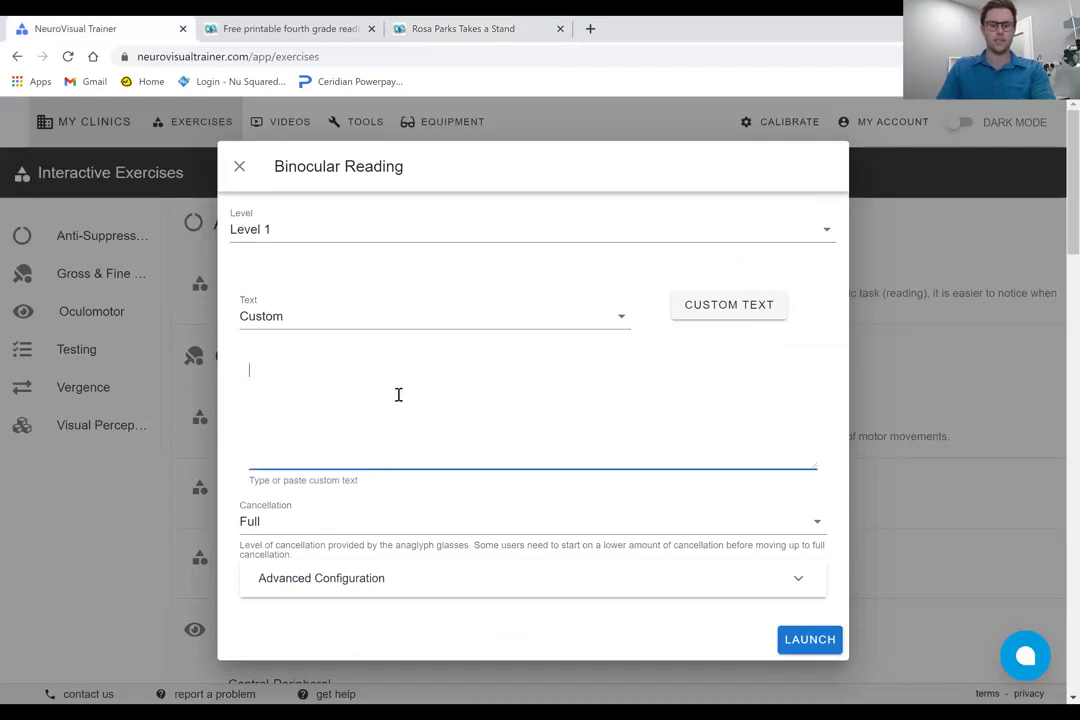
key("ctrl+v")
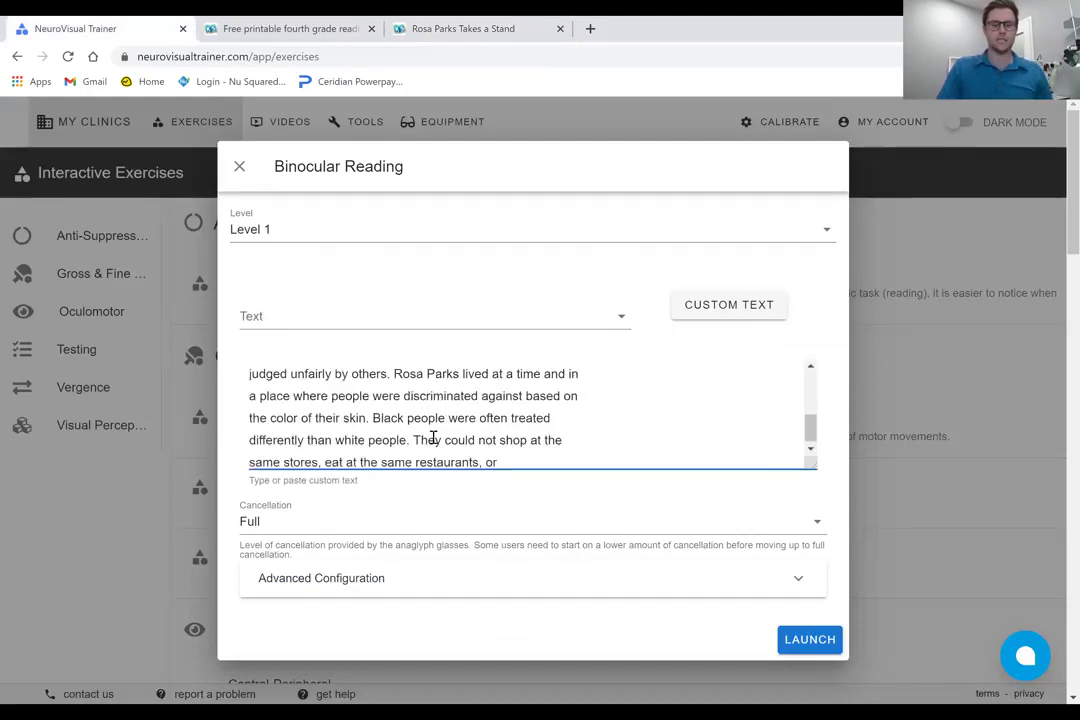
left_click(440, 530)
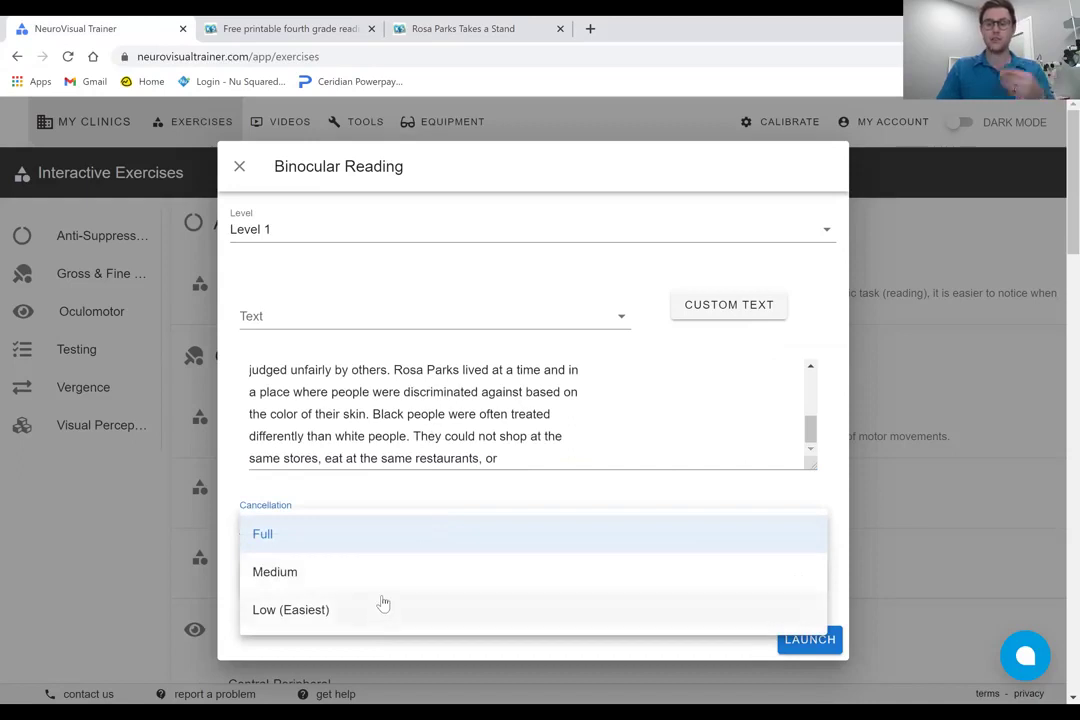
left_click(355, 540)
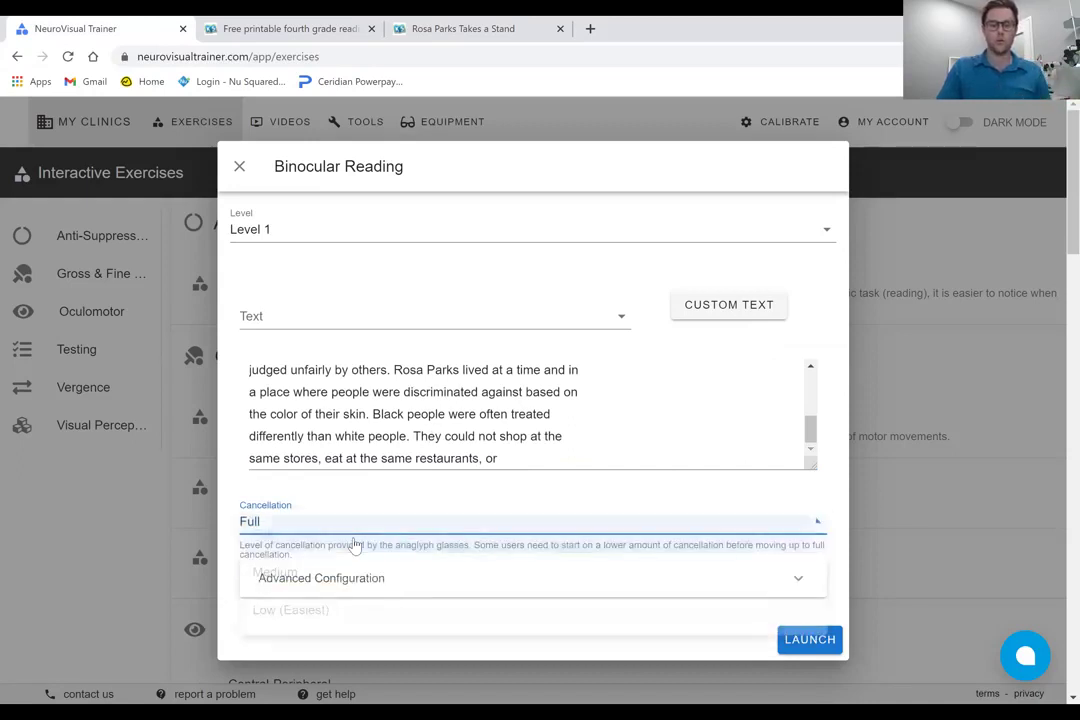
In Advanced Configuration, raise the font size to 31 px and line spacing to 108%.
left_click(450, 590)
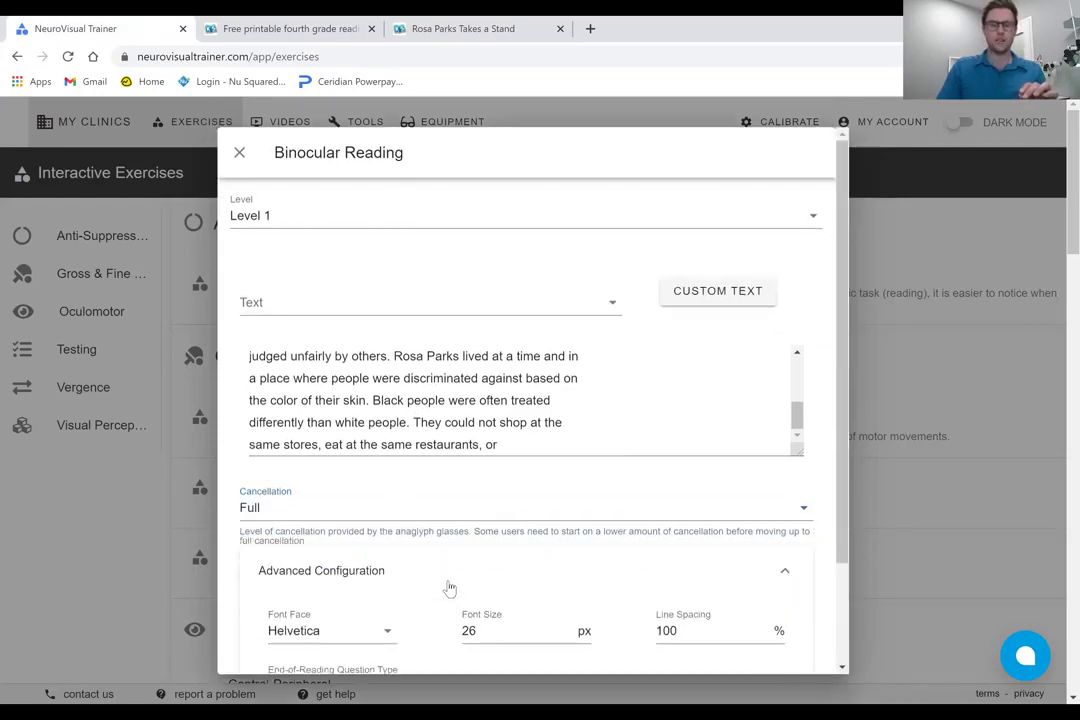
scroll(465, 510, "down", 3)
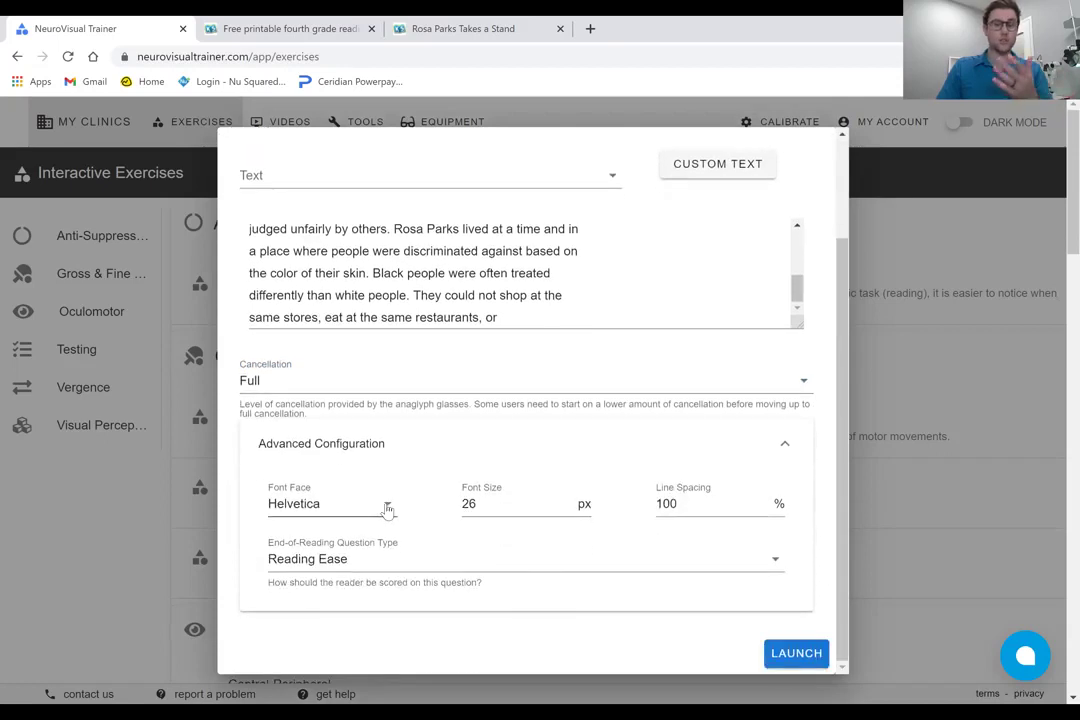
left_click(568, 499)
left_click(568, 499)
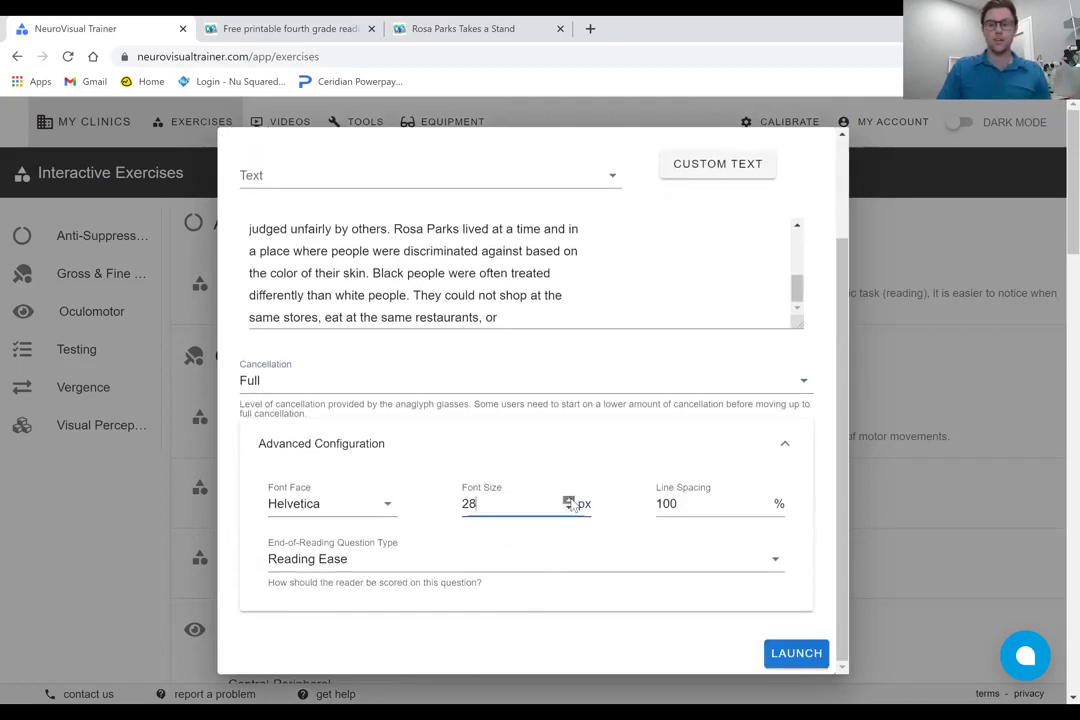
left_click(764, 500)
left_click(764, 500)
left_click(764, 500)
left_click(764, 500)
left_click(764, 500)
left_click(764, 500)
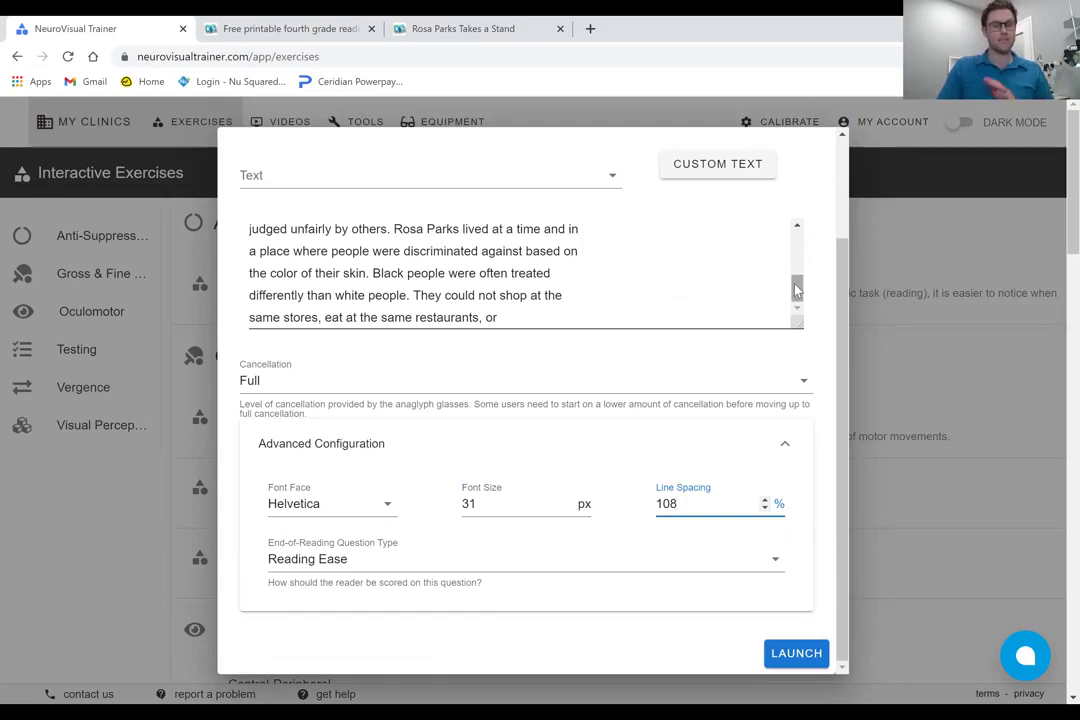
mouse_move(797, 289)
left_mouse_down()
mouse_move(797, 279)
mouse_move(796, 288)
left_mouse_up()
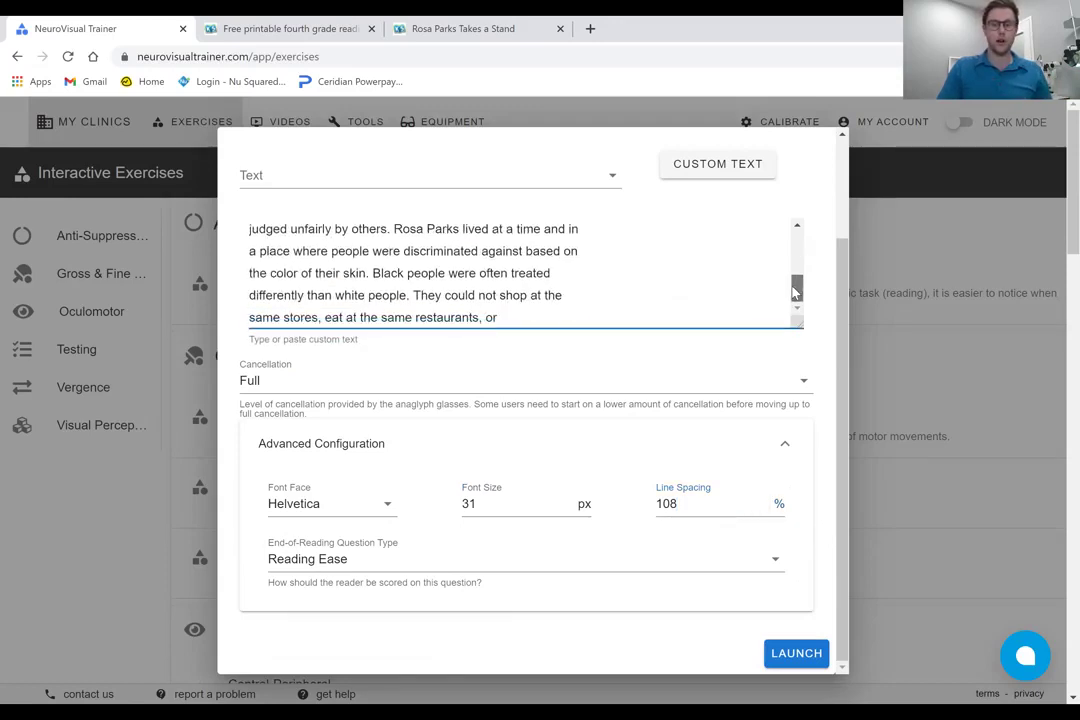
Leave the end-of-reading question type on Reading Ease after trying Comprehension.
left_click(422, 563)
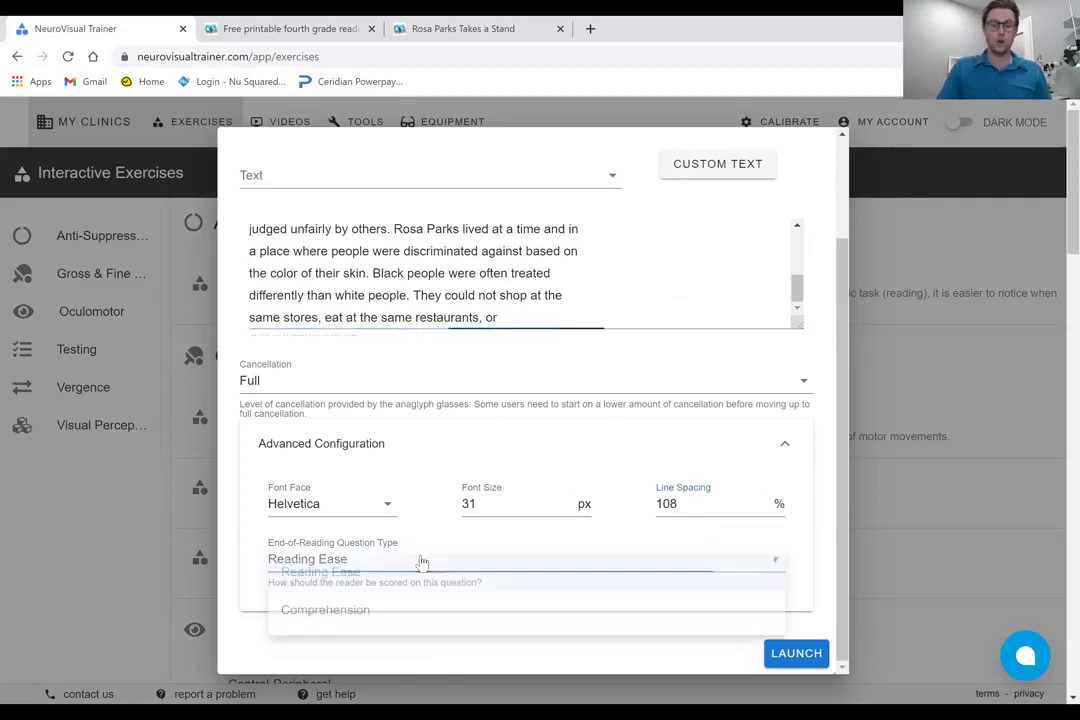
left_click(386, 611)
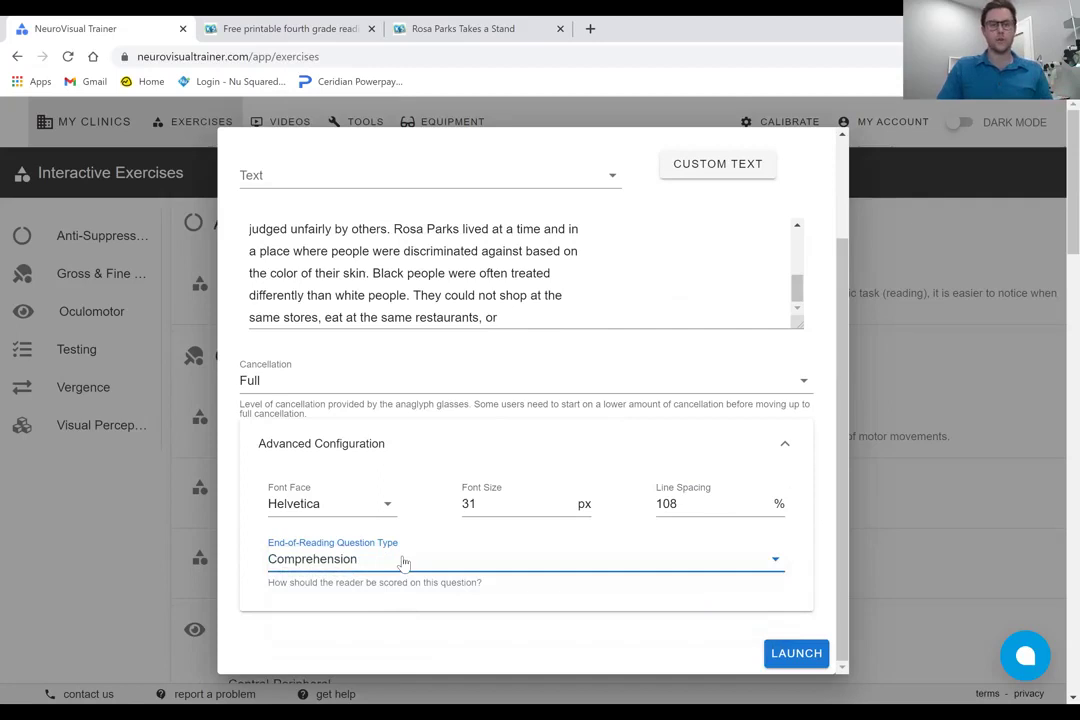
left_click(404, 563)
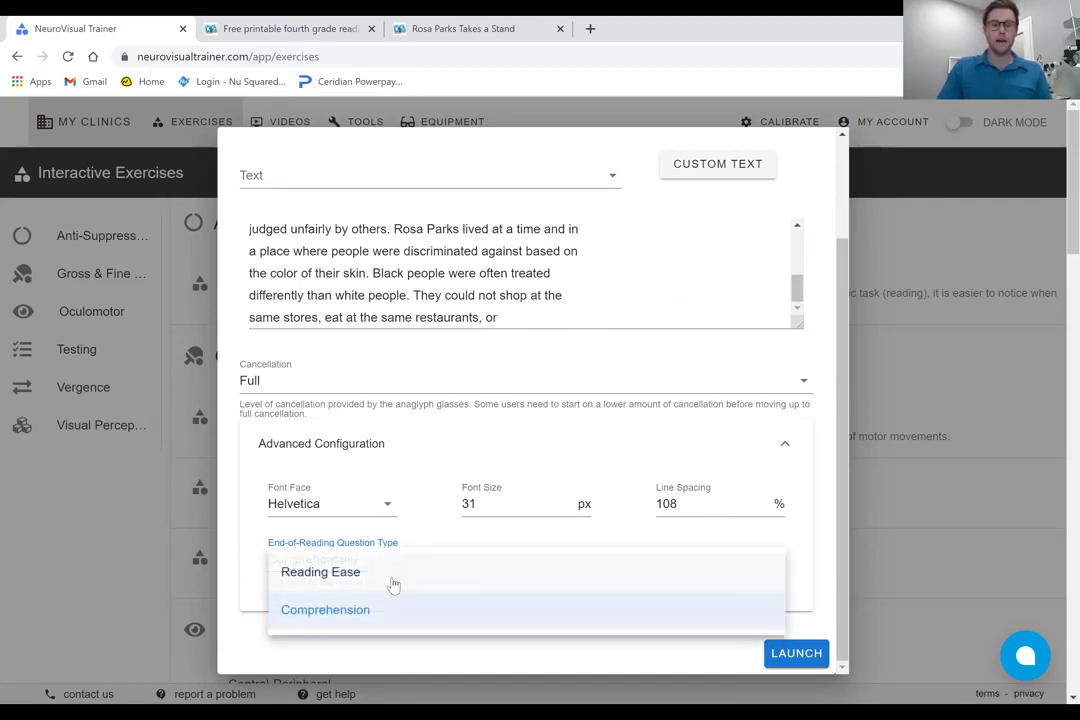
left_click(393, 580)
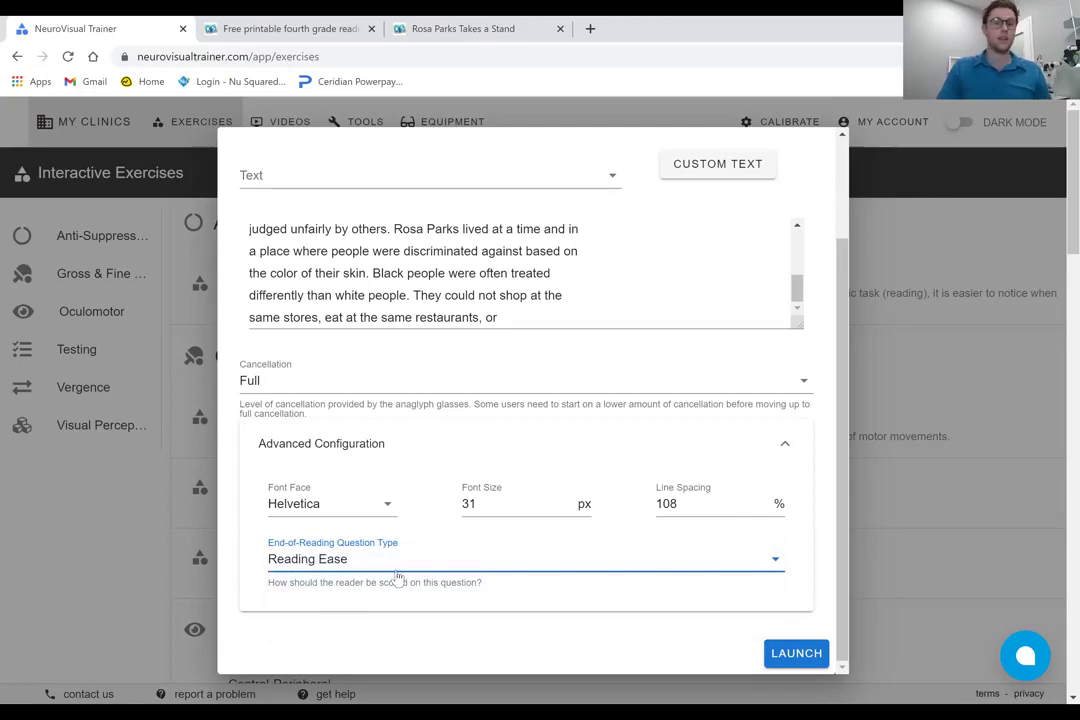
Scroll the Rosa Parks worksheet PDF through to its answer page, then return to NeuroVisual Trainer.
left_click(420, 30)
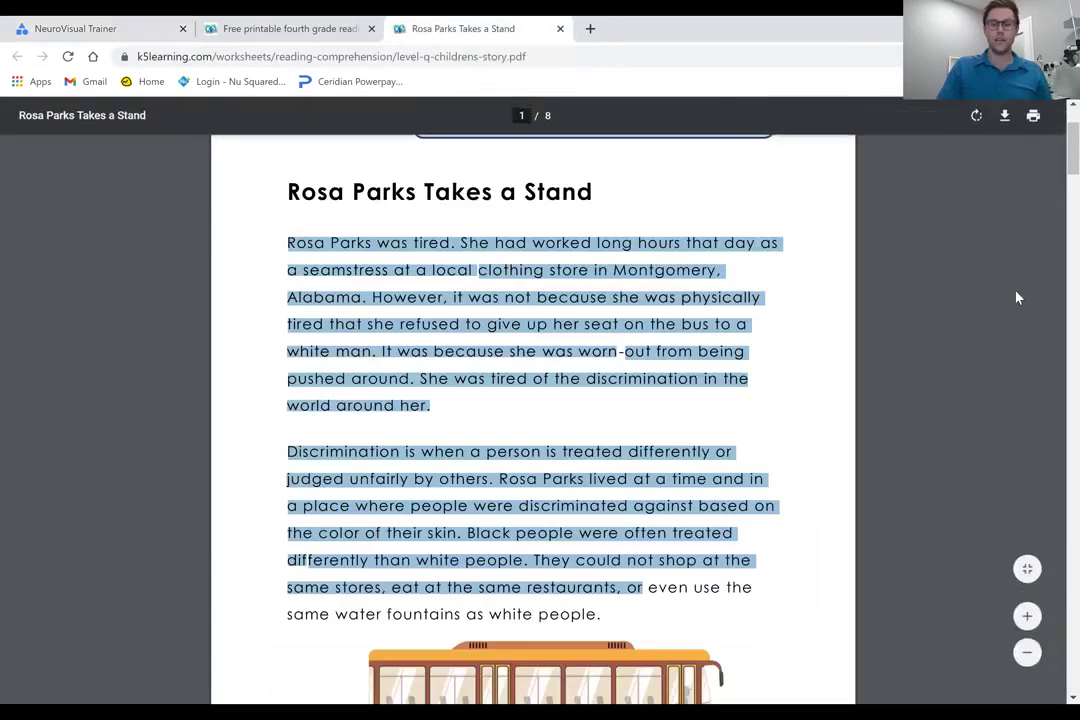
left_click_drag(1057, 148, 1057, 692)
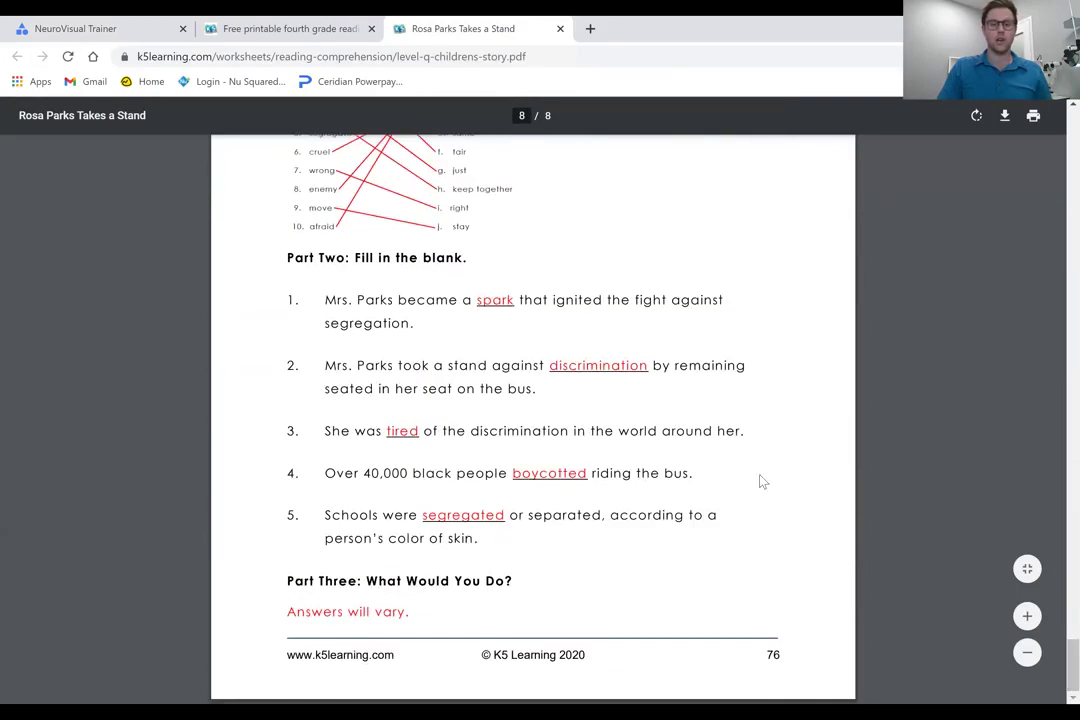
left_click(152, 24)
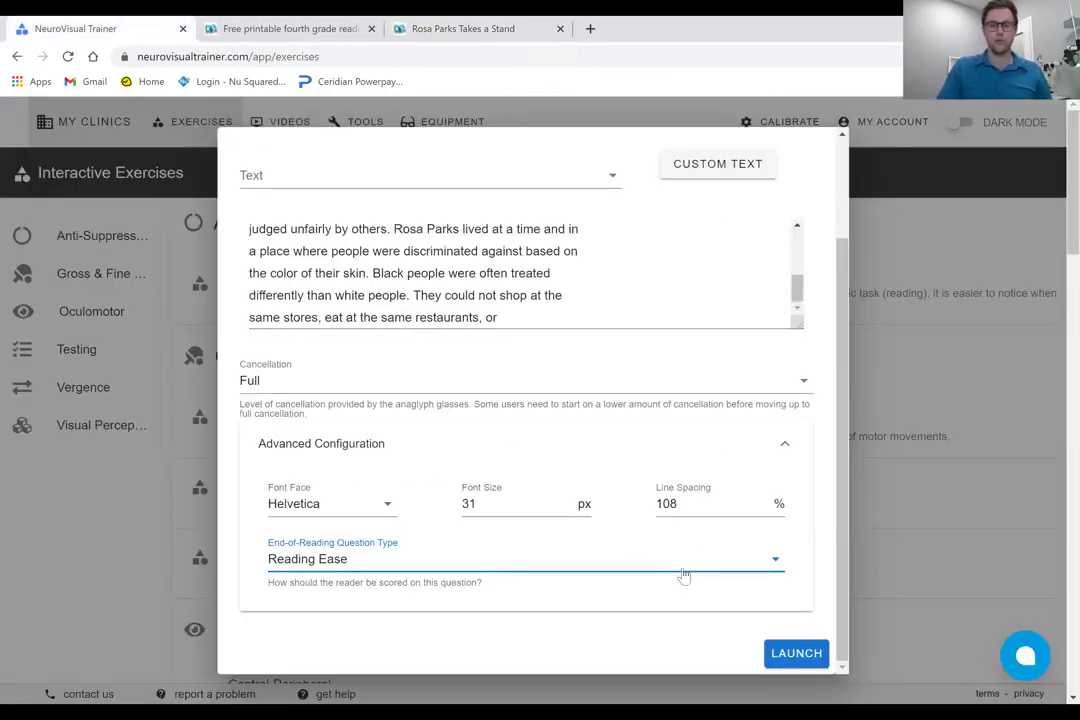
Launch the Binocular Reading exercise and start the full-screen reading of the Rosa Parks text.
left_click(783, 653)
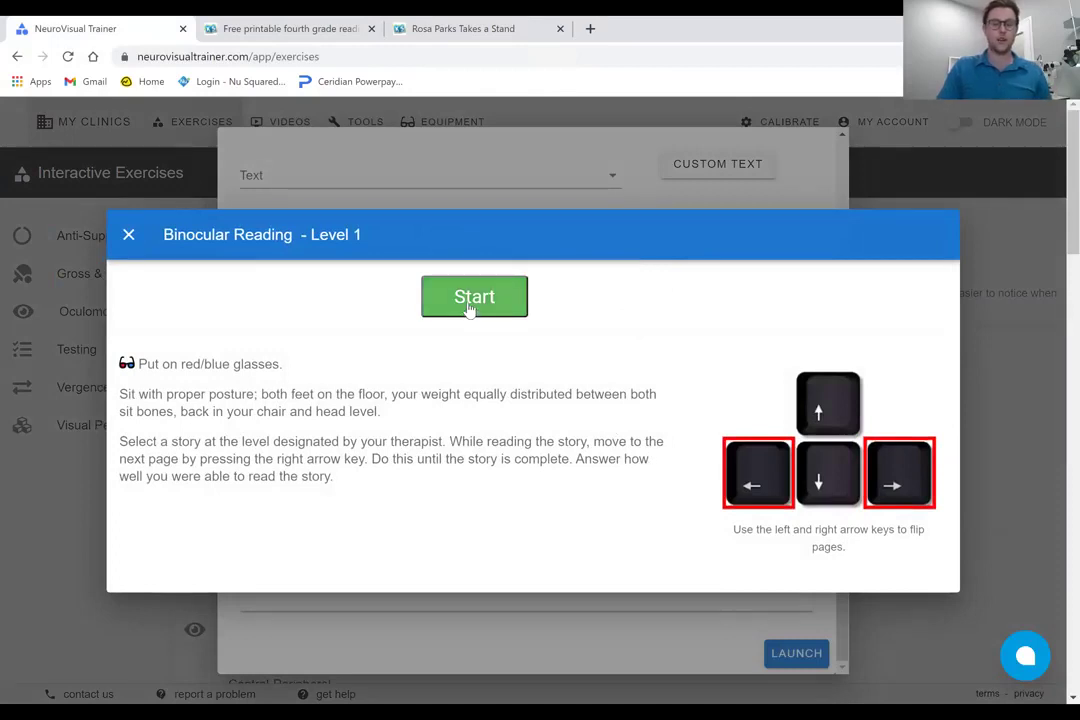
left_click(469, 307)
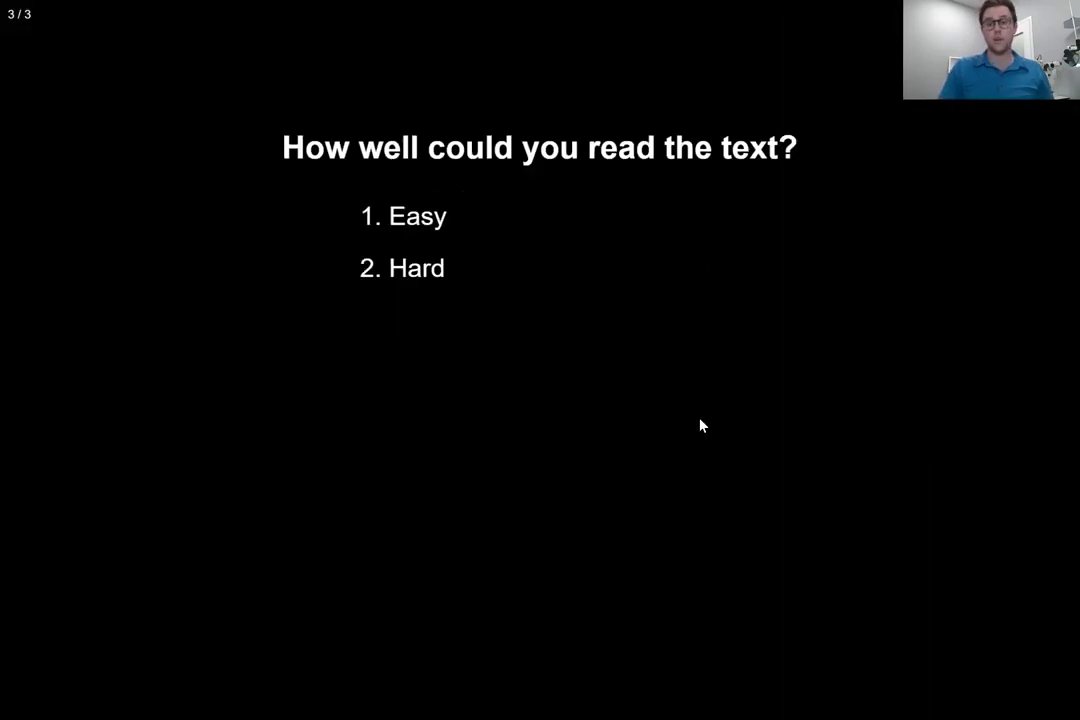
left_click(413, 272)
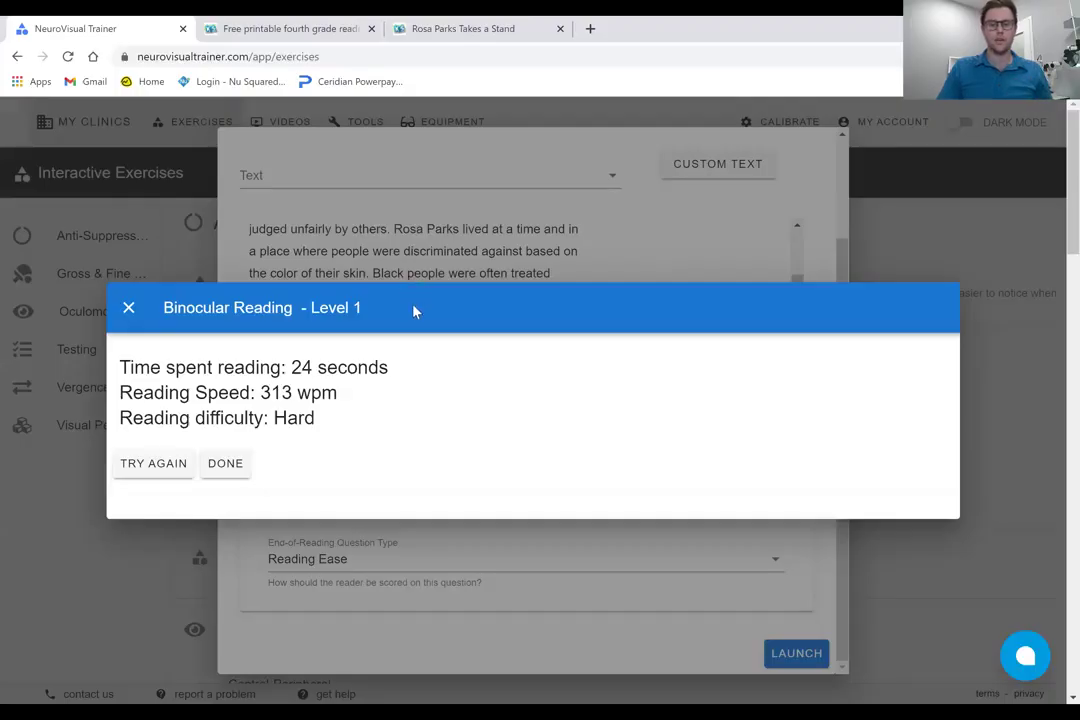